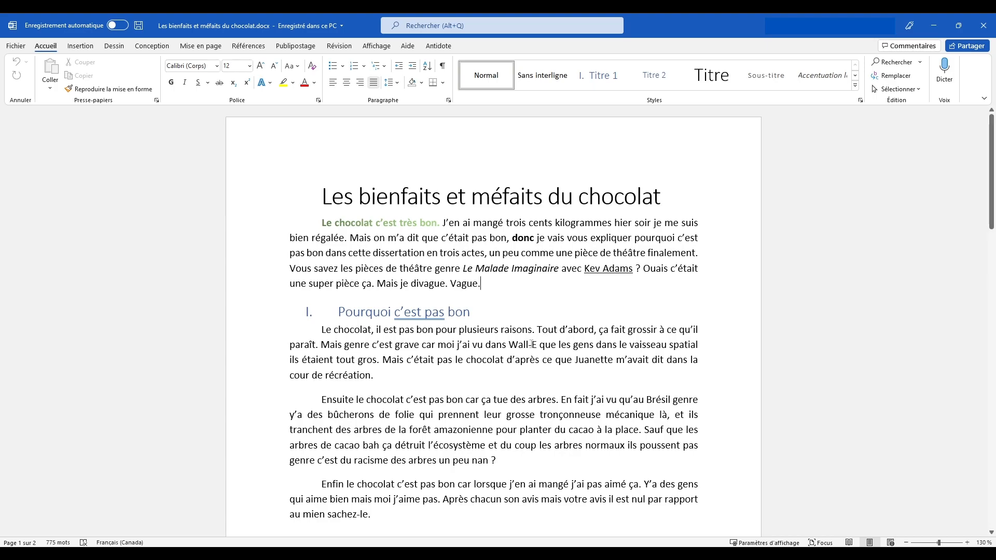
Look over the first page of the chocolate essay down to the footer holding the page number.
{"action": "scroll", "coordinate": [531, 344], "scroll_direction": "down", "scroll_amount": 1}
{"action": "scroll", "coordinate": [531, 344], "scroll_direction": "up", "scroll_amount": 1}
{"action": "scroll", "coordinate": [530, 291], "scroll_direction": "down", "scroll_amount": 3}
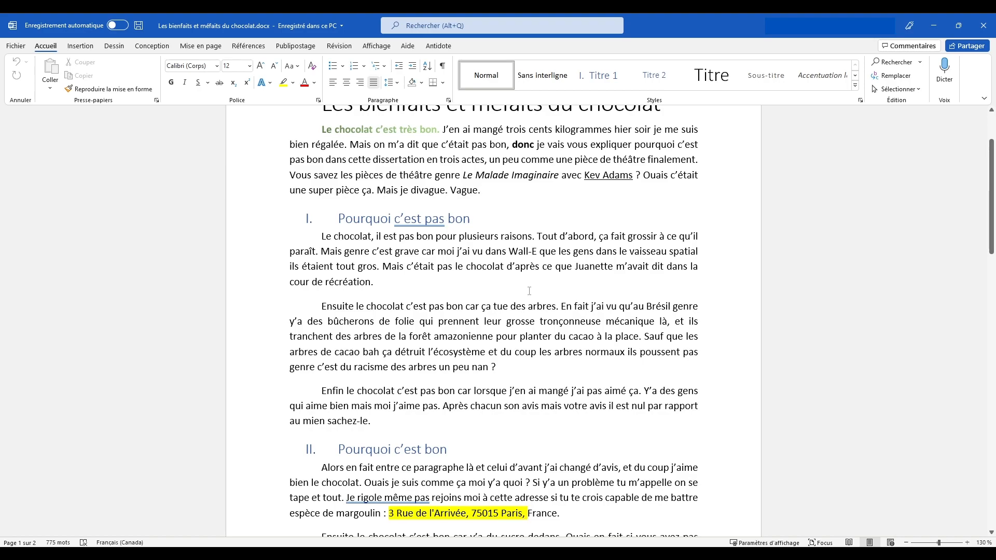
{"action": "scroll", "coordinate": [529, 291], "scroll_direction": "down", "scroll_amount": 2}
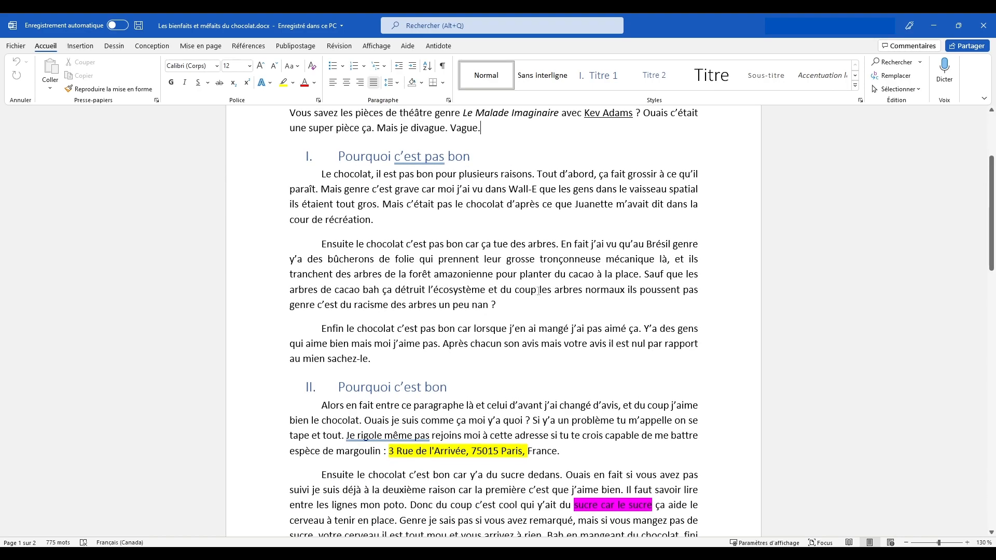
{"action": "scroll", "coordinate": [538, 291], "scroll_direction": "down", "scroll_amount": 1}
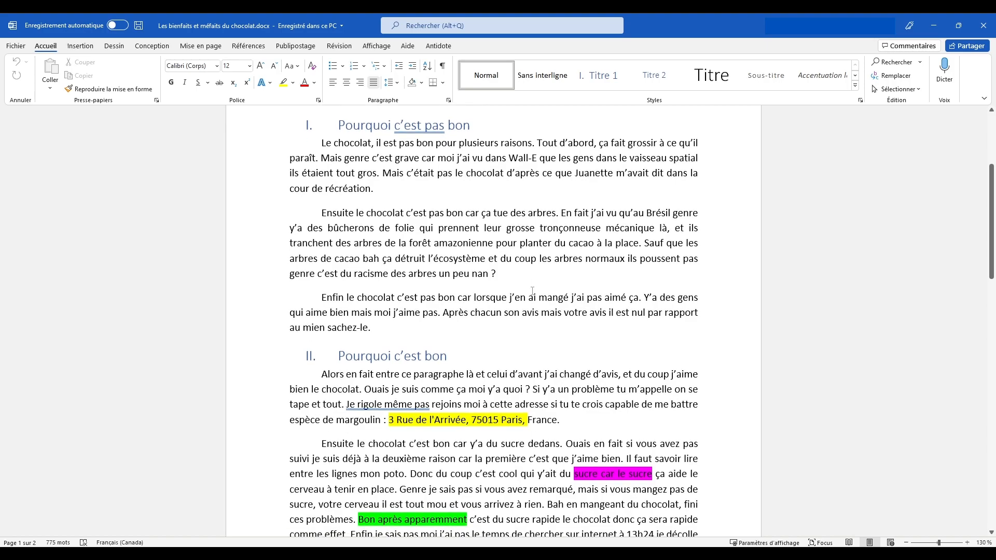
{"action": "scroll", "coordinate": [532, 291], "scroll_direction": "down", "scroll_amount": 6}
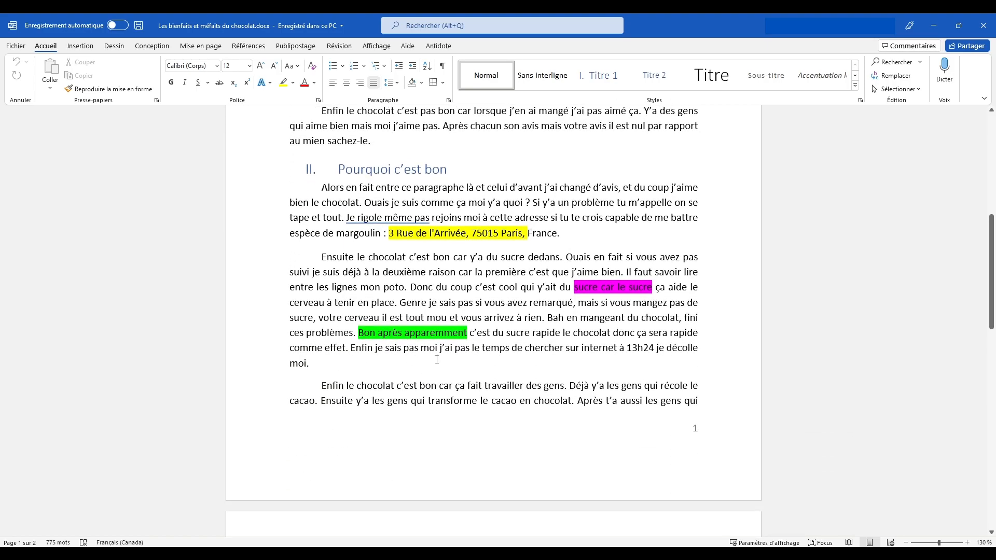
{"action": "double_click", "coordinate": [464, 463]}
{"action": "left_click", "coordinate": [723, 443]}
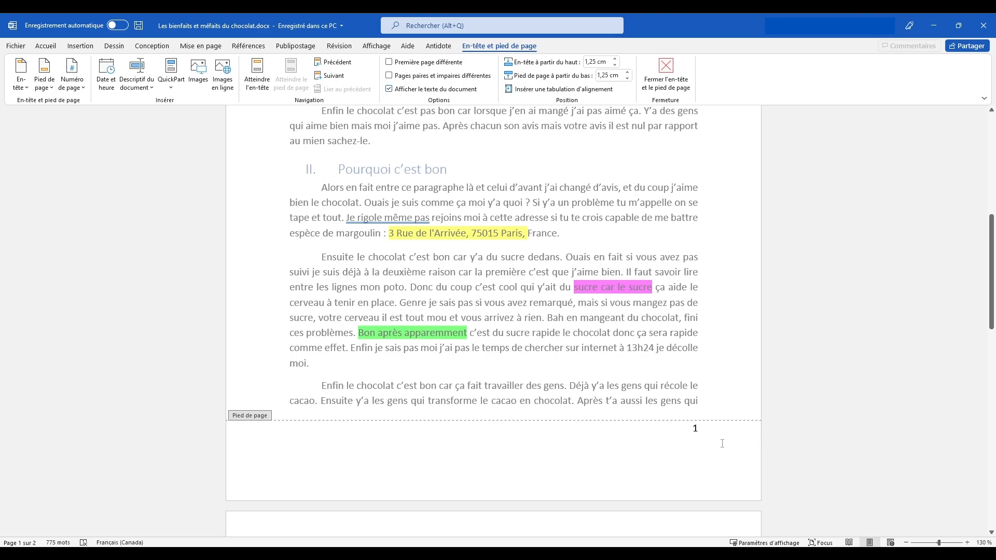
{"action": "double_click", "coordinate": [604, 372]}
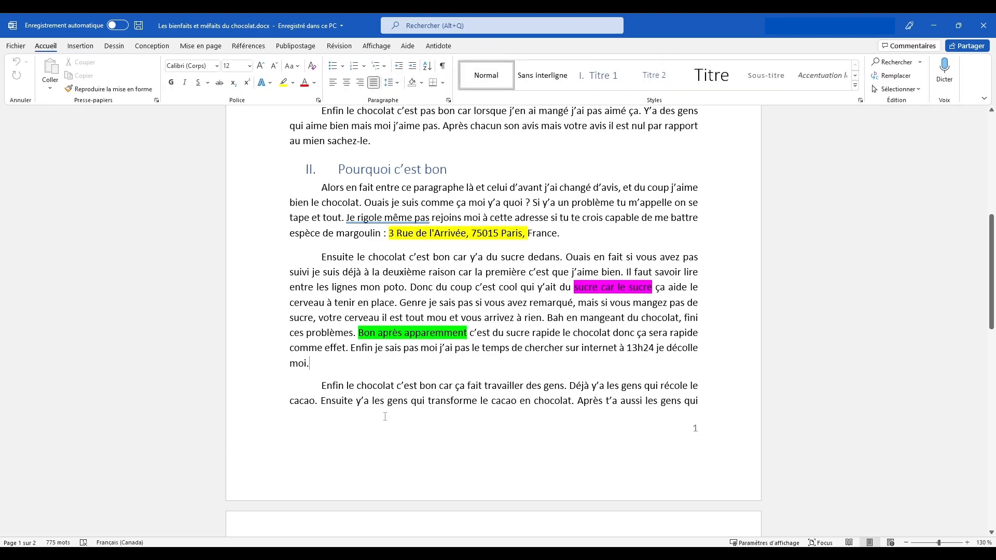
{"action": "left_click_drag", "start_coordinate": [316, 395], "coordinate": [698, 410]}
{"action": "left_click", "coordinate": [655, 403]}
{"action": "left_click_drag", "start_coordinate": [314, 379], "coordinate": [643, 389]}
{"action": "left_click", "coordinate": [698, 405]}
{"action": "scroll", "coordinate": [510, 431], "scroll_direction": "up", "scroll_amount": 1}
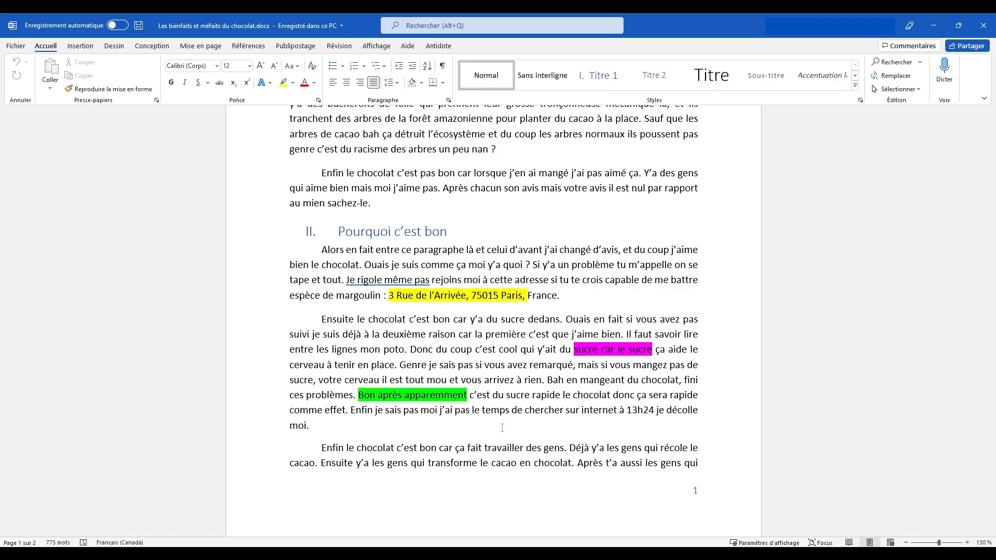
{"action": "scroll", "coordinate": [502, 428], "scroll_direction": "up", "scroll_amount": 3}
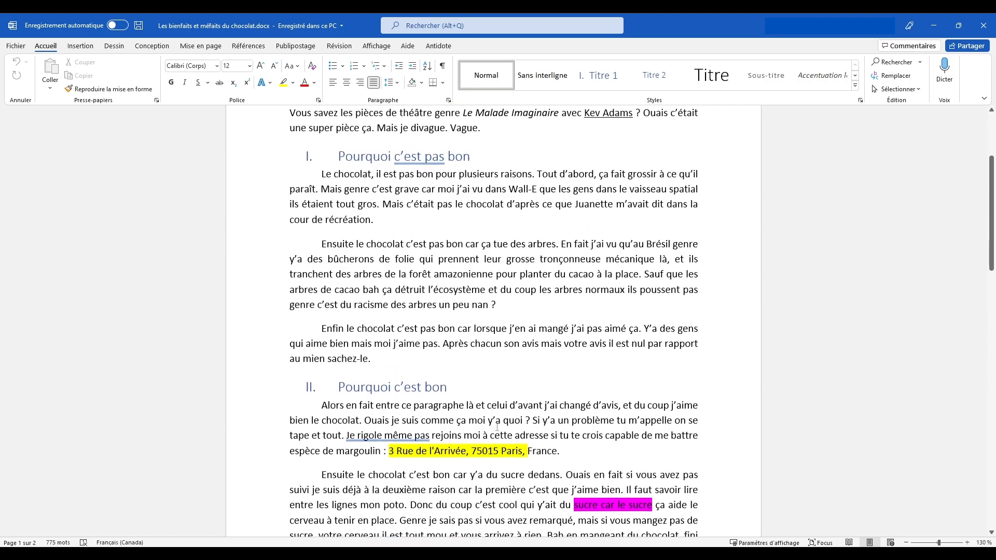
{"action": "scroll", "coordinate": [498, 427], "scroll_direction": "up", "scroll_amount": 3}
Insert a footnote directly after the play title "Le Malade Imaginaire" in the introduction paragraph.
{"action": "left_click_drag", "start_coordinate": [464, 269], "coordinate": [629, 274]}
{"action": "left_click", "coordinate": [640, 278]}
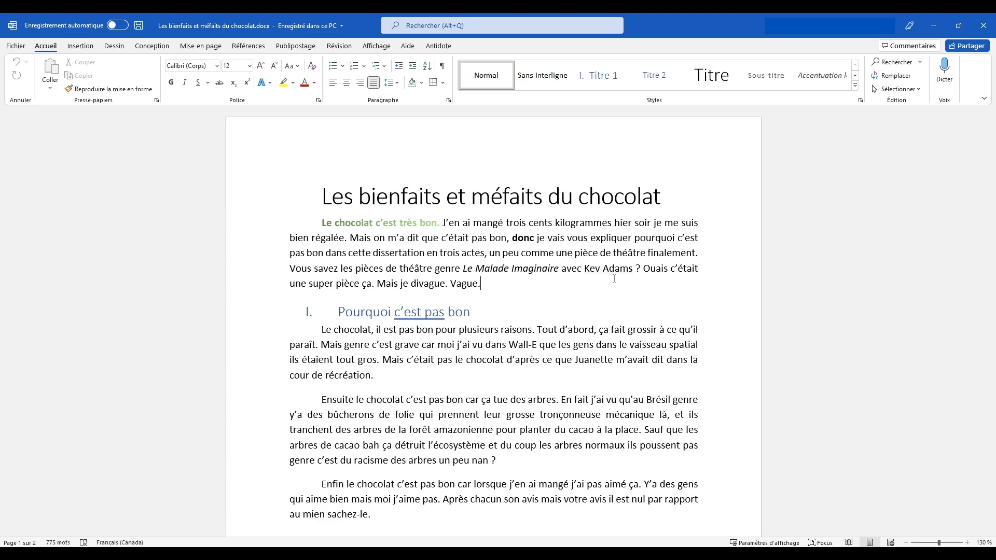
{"action": "left_click", "coordinate": [558, 268]}
{"action": "scroll", "coordinate": [563, 289], "scroll_direction": "down", "scroll_amount": 4}
{"action": "scroll", "coordinate": [541, 328], "scroll_direction": "up", "scroll_amount": 3}
{"action": "scroll", "coordinate": [540, 328], "scroll_direction": "up", "scroll_amount": 1}
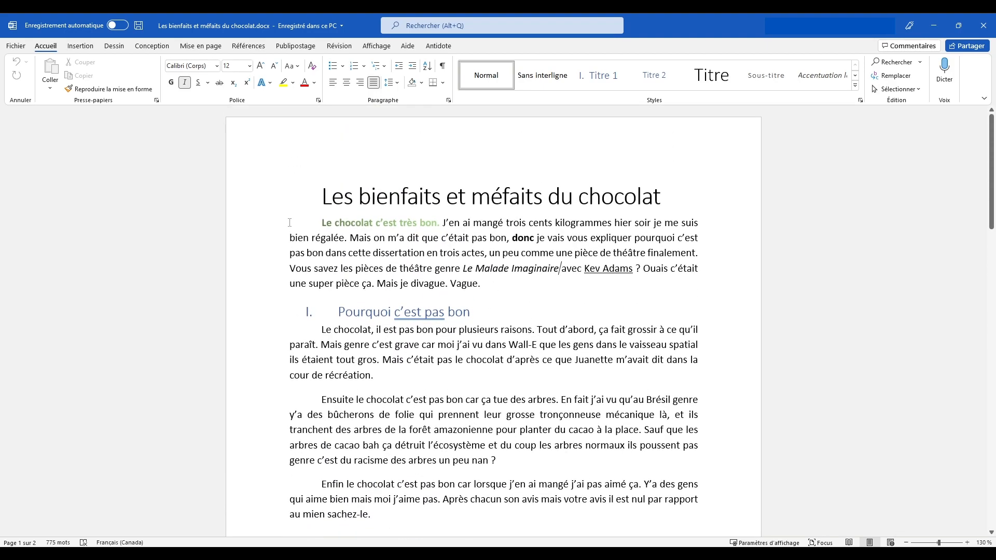
{"action": "left_click", "coordinate": [81, 46]}
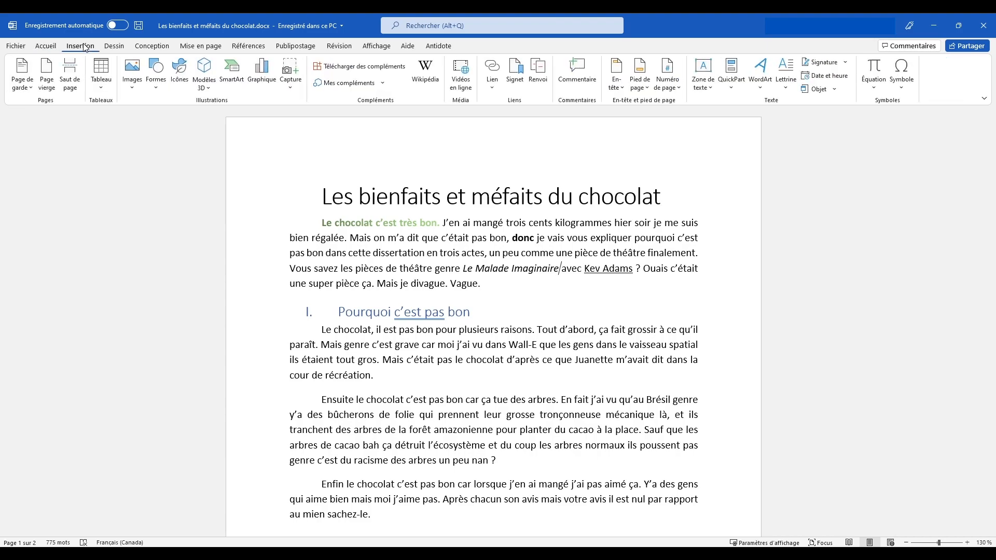
{"action": "left_click", "coordinate": [232, 49]}
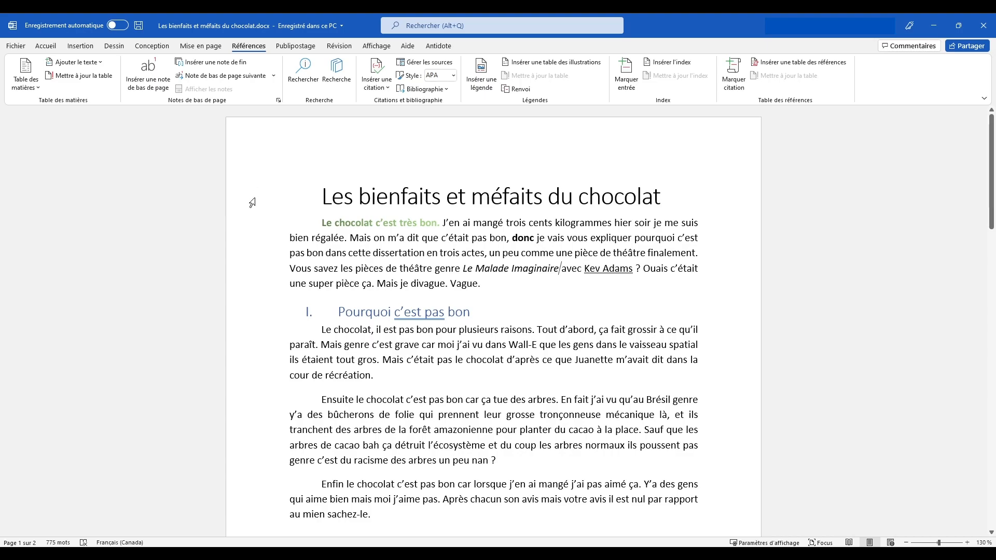
{"action": "left_click", "coordinate": [158, 70]}
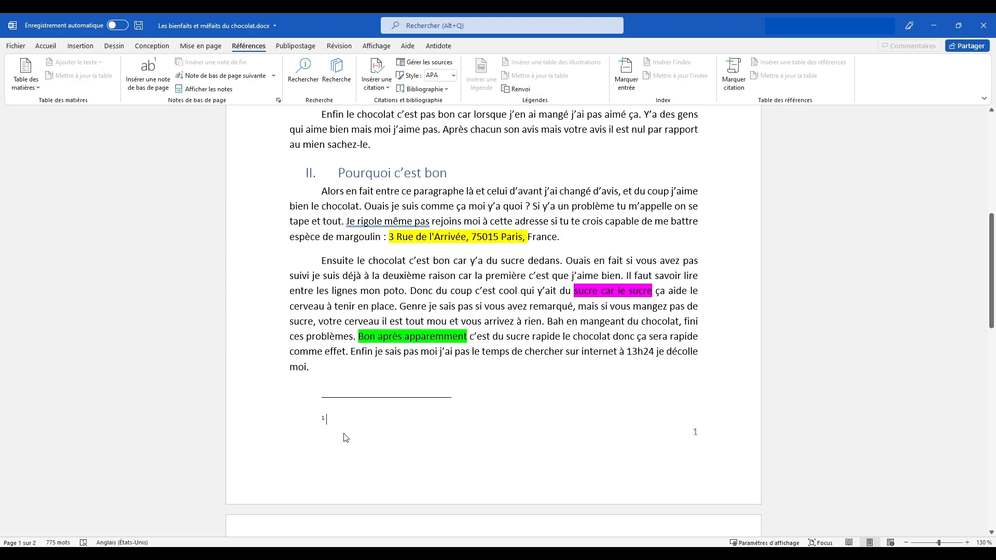
Write the text of footnote 1 as "Pièce de théâtre jouée à l'Olympia par le grand acteur Kev Adams.".
{"action": "scroll", "coordinate": [399, 358], "scroll_direction": "down", "scroll_amount": 3}
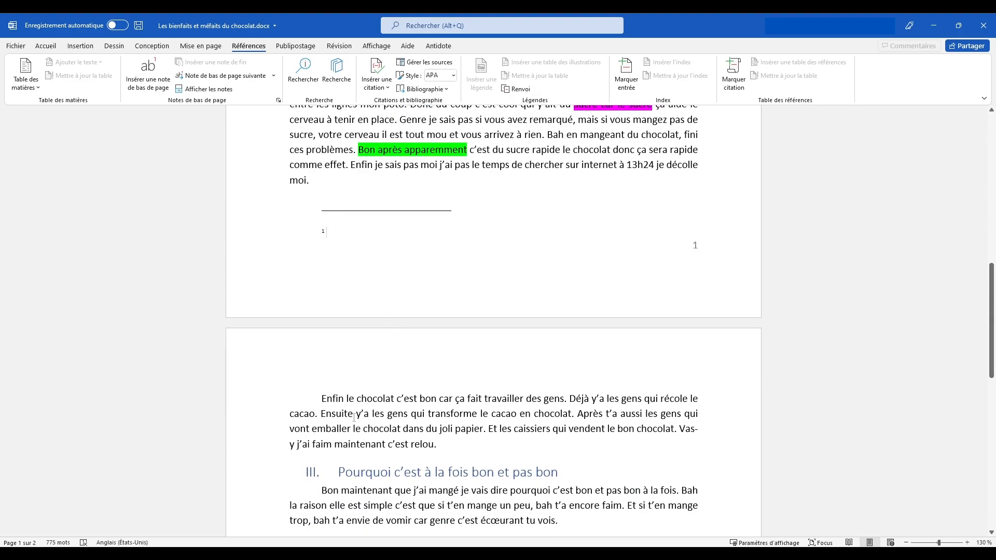
{"action": "scroll", "coordinate": [413, 413], "scroll_direction": "up", "scroll_amount": 3}
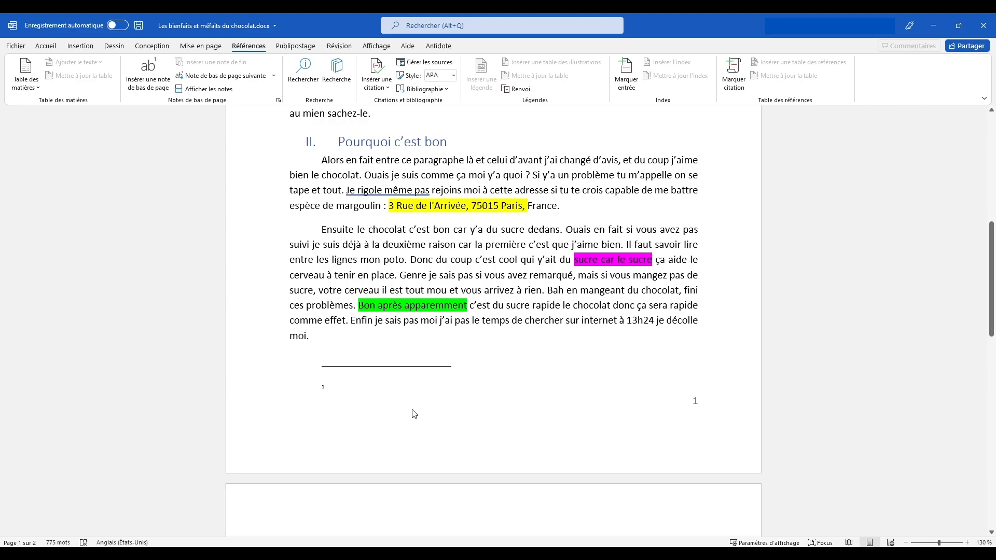
{"action": "left_click", "coordinate": [383, 392]}
{"action": "type", "text": "Pièce de théa"}
{"action": "key", "text": "BackSpace"}
{"action": "type", "text": "âtre jouée"}
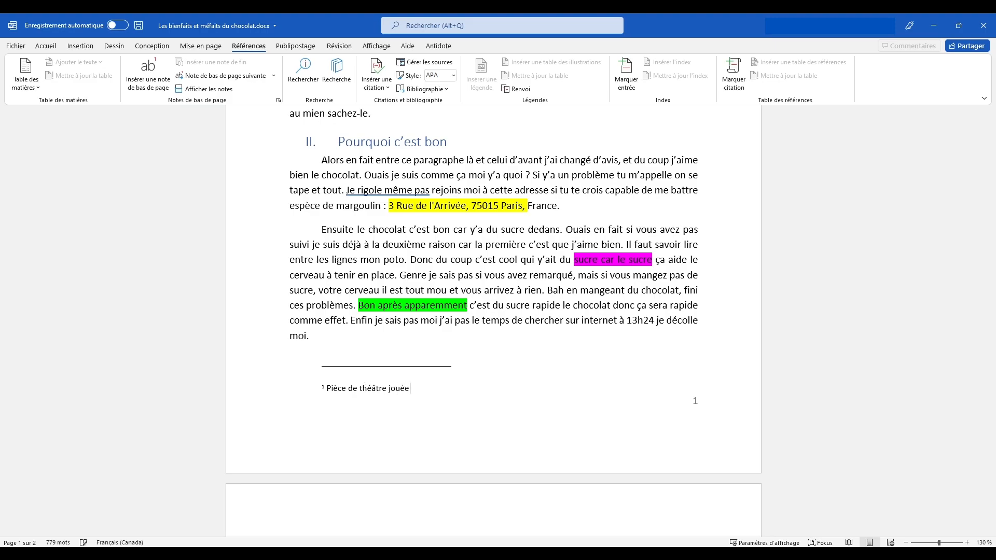
{"action": "type", "text": " à l'Olympia par le grand acteur Kev Adams"}
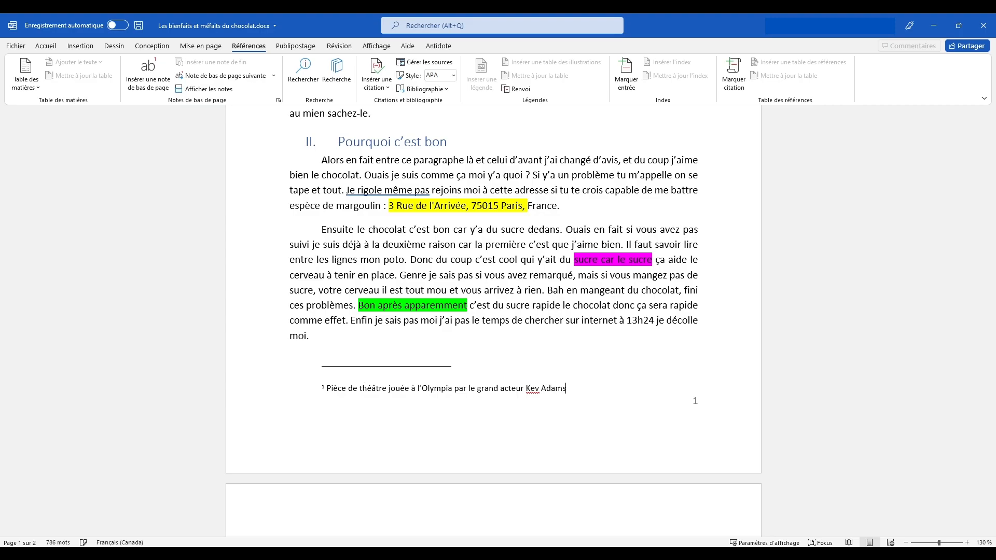
{"action": "type", "text": "."}
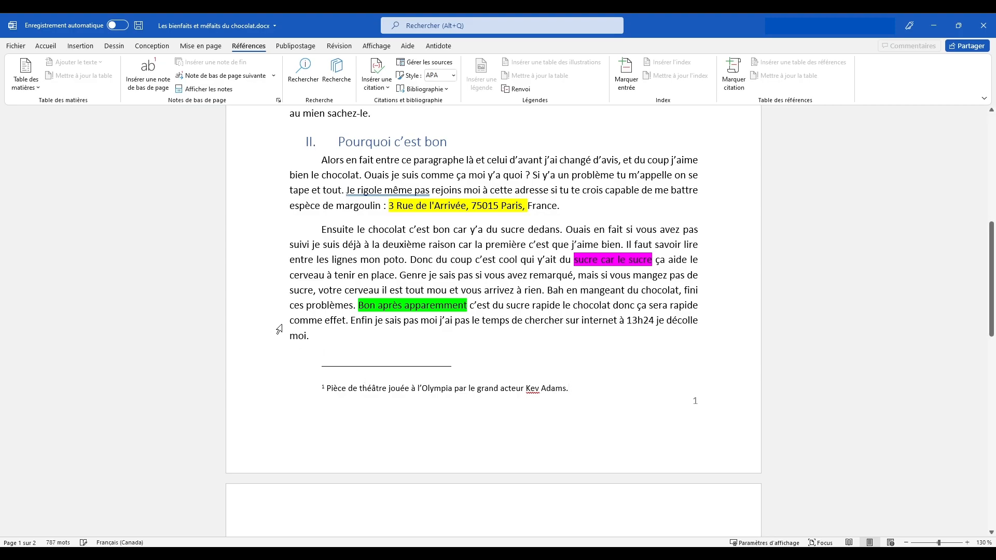
{"action": "left_click", "coordinate": [495, 346]}
Check the footnote mark after "Le Malade Imaginaire" and its matching note at the foot of page 1.
{"action": "scroll", "coordinate": [600, 402], "scroll_direction": "up", "scroll_amount": 8}
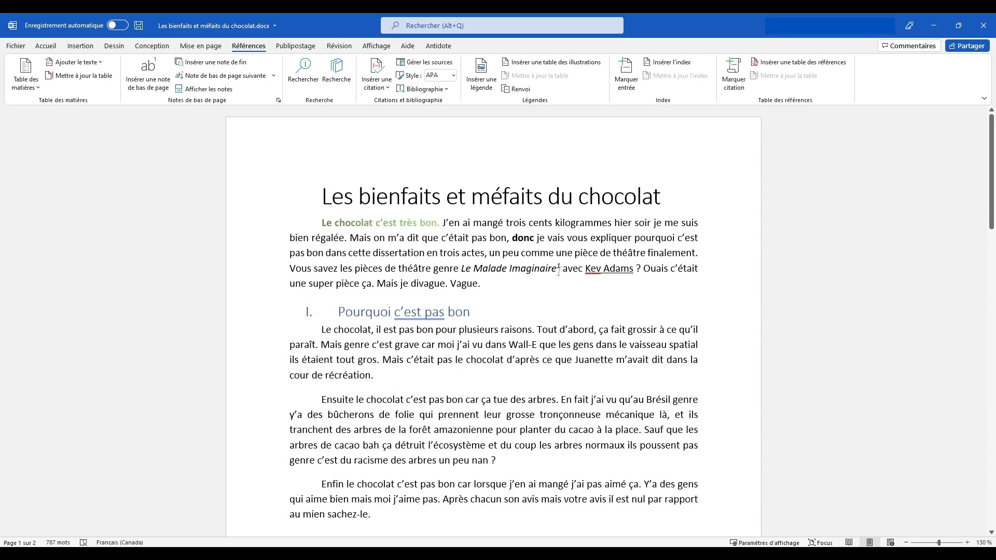
{"action": "double_click", "coordinate": [558, 270]}
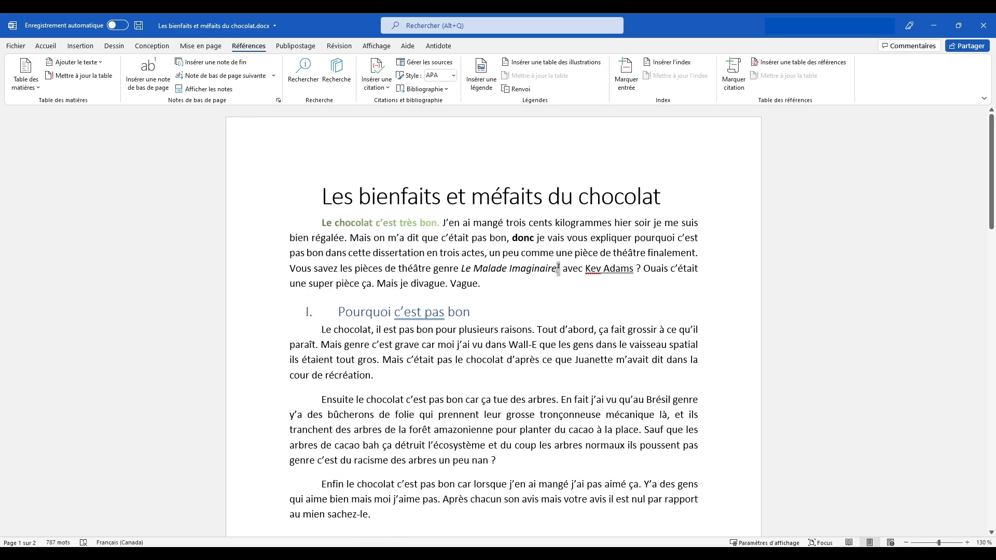
{"action": "left_click", "coordinate": [563, 286]}
{"action": "scroll", "coordinate": [557, 301], "scroll_direction": "down", "scroll_amount": 6}
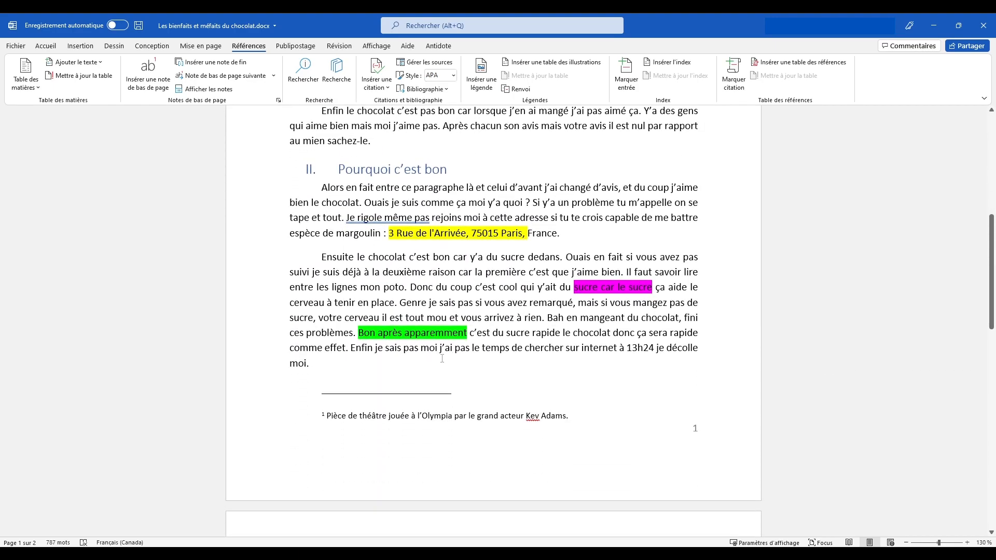
{"action": "left_click_drag", "start_coordinate": [326, 416], "coordinate": [570, 417]}
{"action": "left_click", "coordinate": [570, 417]}
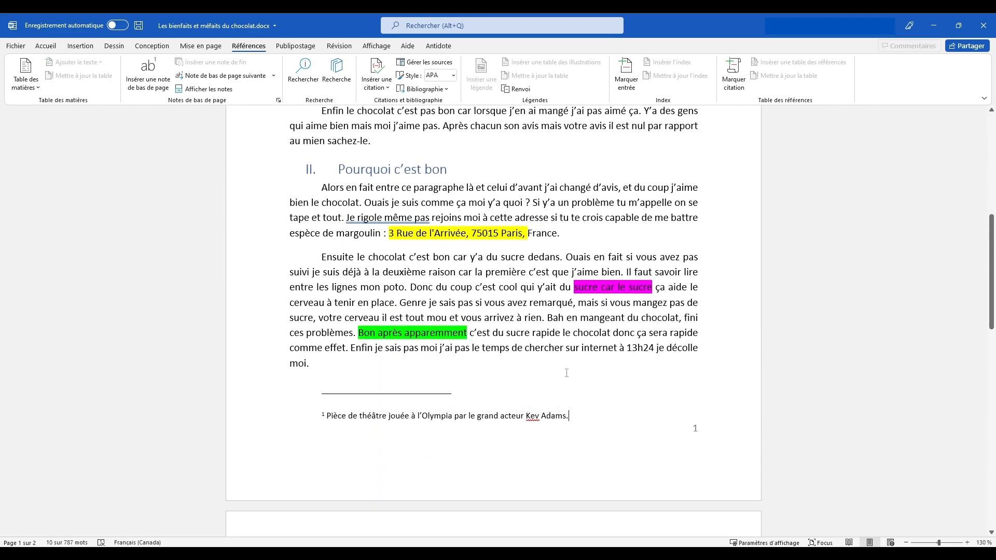
{"action": "left_click", "coordinate": [567, 373]}
{"action": "scroll", "coordinate": [566, 373], "scroll_direction": "up", "scroll_amount": 6}
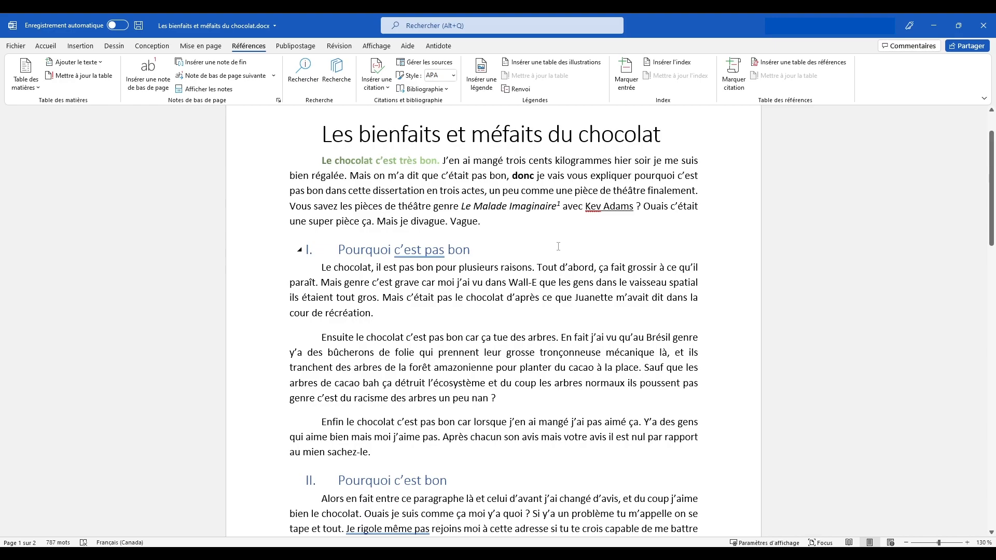
{"action": "scroll", "coordinate": [558, 246], "scroll_direction": "down", "scroll_amount": 6}
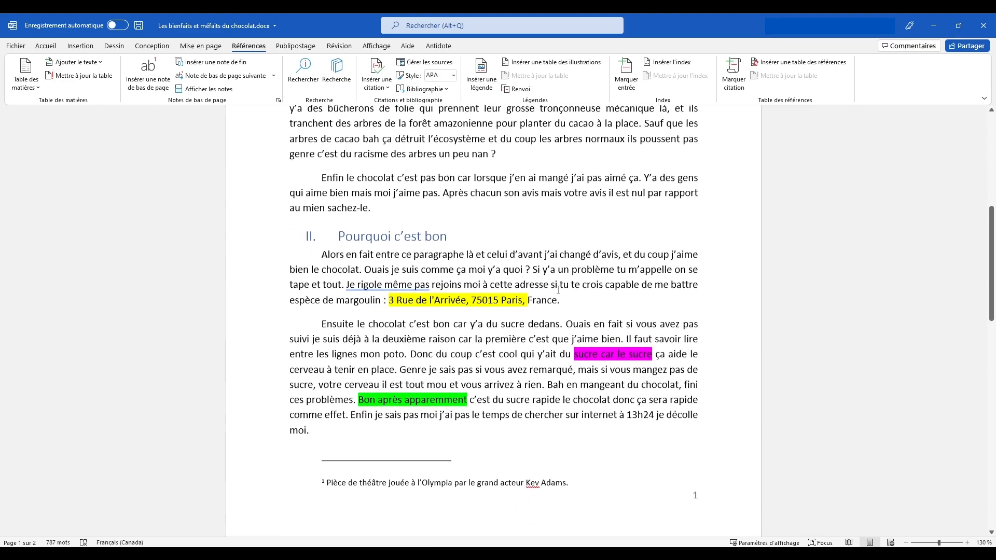
{"action": "scroll", "coordinate": [540, 284], "scroll_direction": "up", "scroll_amount": 7}
{"action": "left_click", "coordinate": [539, 284]}
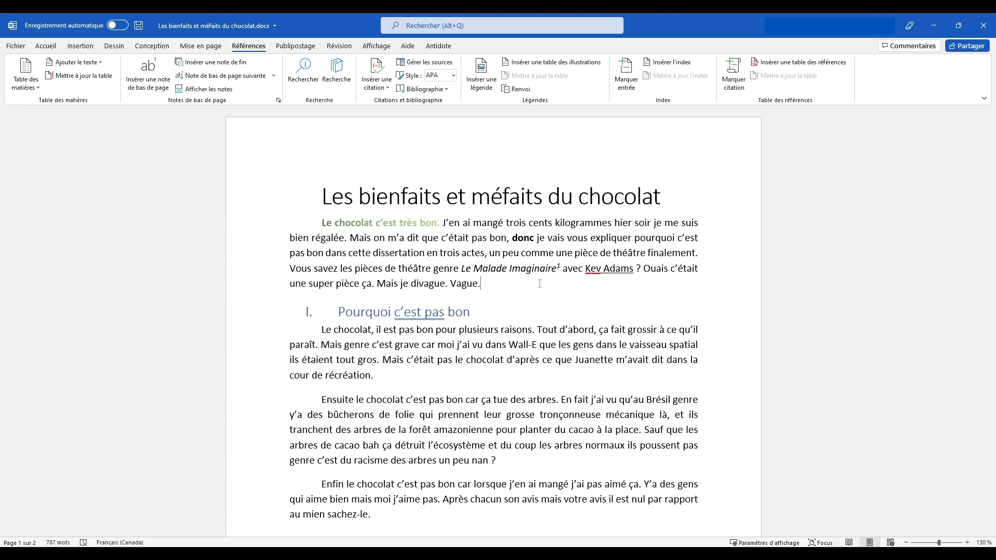
{"action": "scroll", "coordinate": [540, 283], "scroll_direction": "down", "scroll_amount": 3}
{"action": "left_click_drag", "start_coordinate": [389, 407], "coordinate": [334, 250]}
{"action": "left_click", "coordinate": [517, 313]}
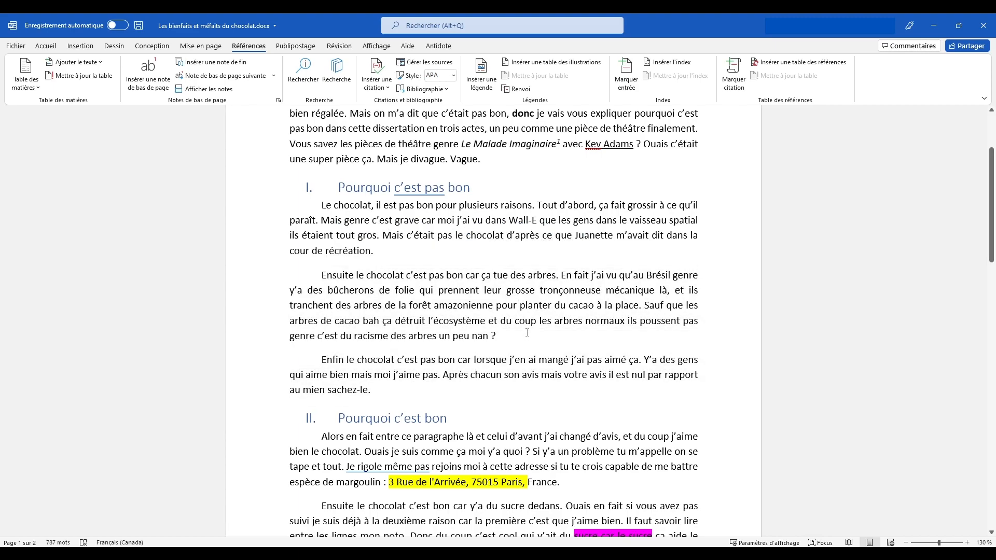
{"action": "scroll", "coordinate": [527, 333], "scroll_direction": "up", "scroll_amount": 3}
{"action": "scroll", "coordinate": [482, 295], "scroll_direction": "down", "scroll_amount": 10}
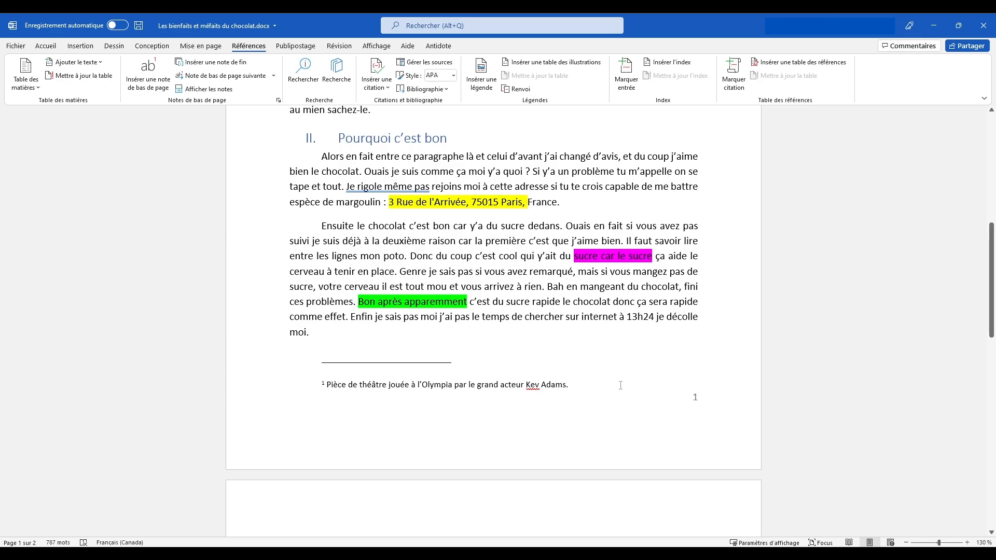
{"action": "scroll", "coordinate": [620, 386], "scroll_direction": "up", "scroll_amount": 10}
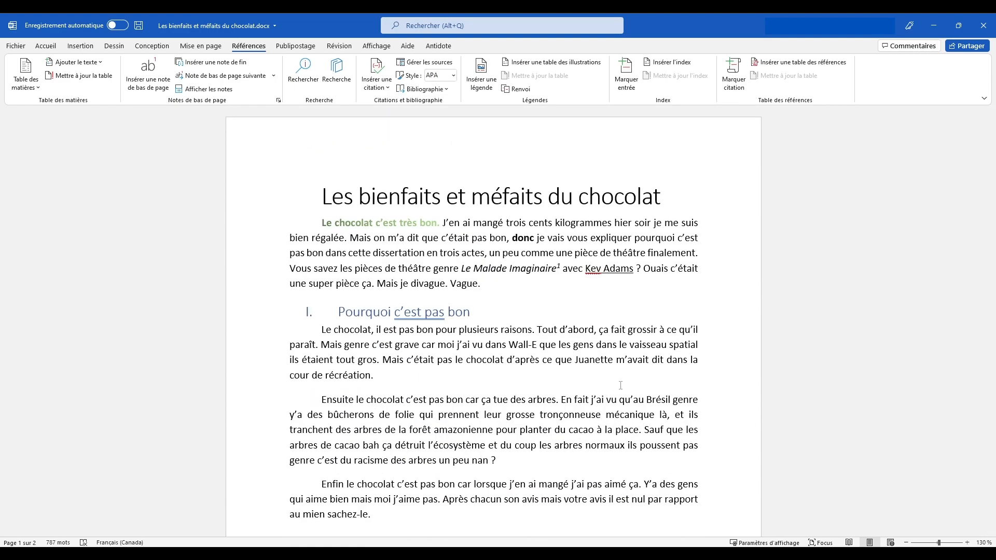